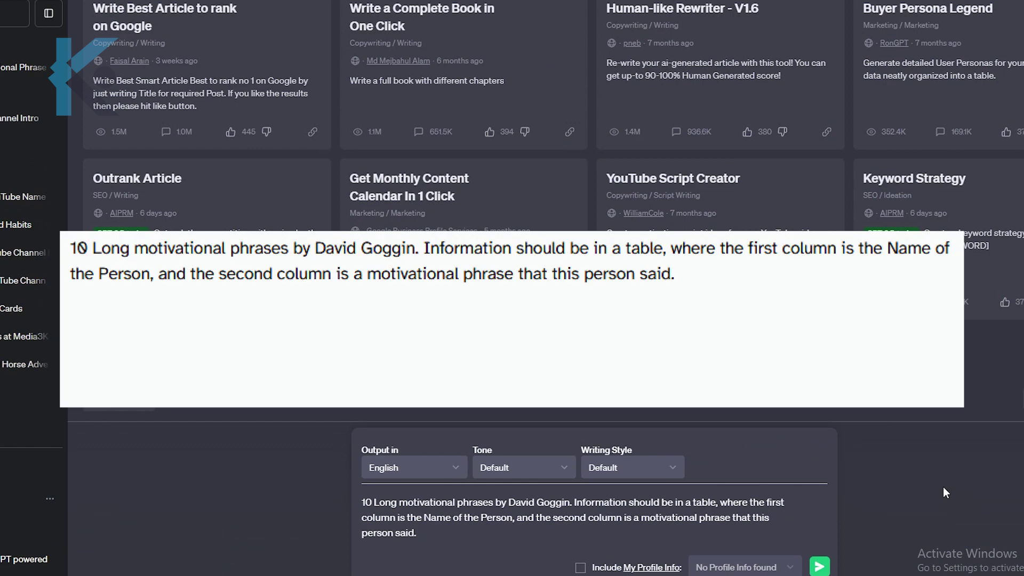
Step: Send the ChatGPT prompt asking for 10 long David Goggin phrases in a Name/Phrase table
{"action": "key", "text": "Return"}
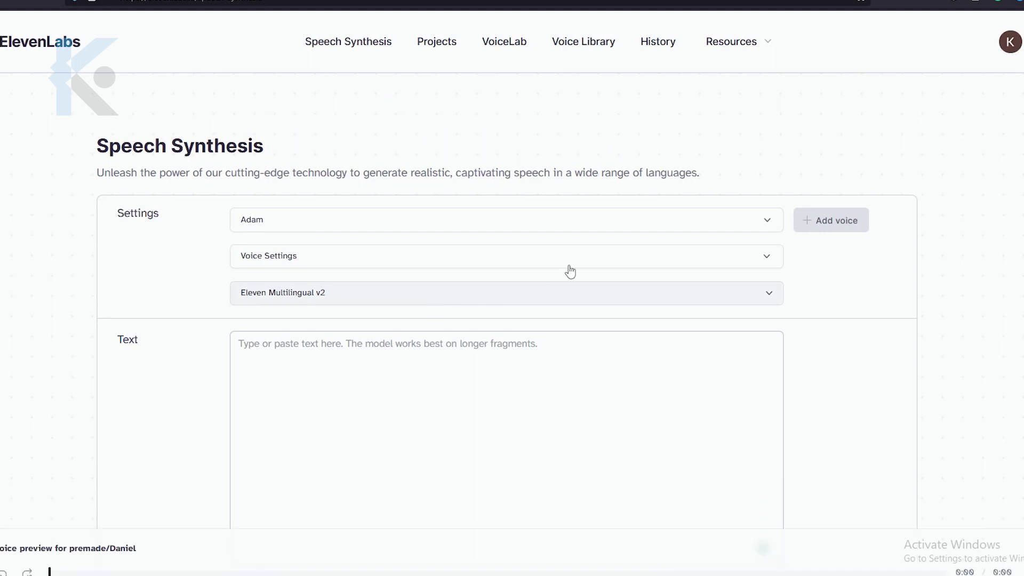
Step: Browse the ElevenLabs voice list, keep Adam, and return to the script text box
{"action": "left_click", "coordinate": [760, 219]}
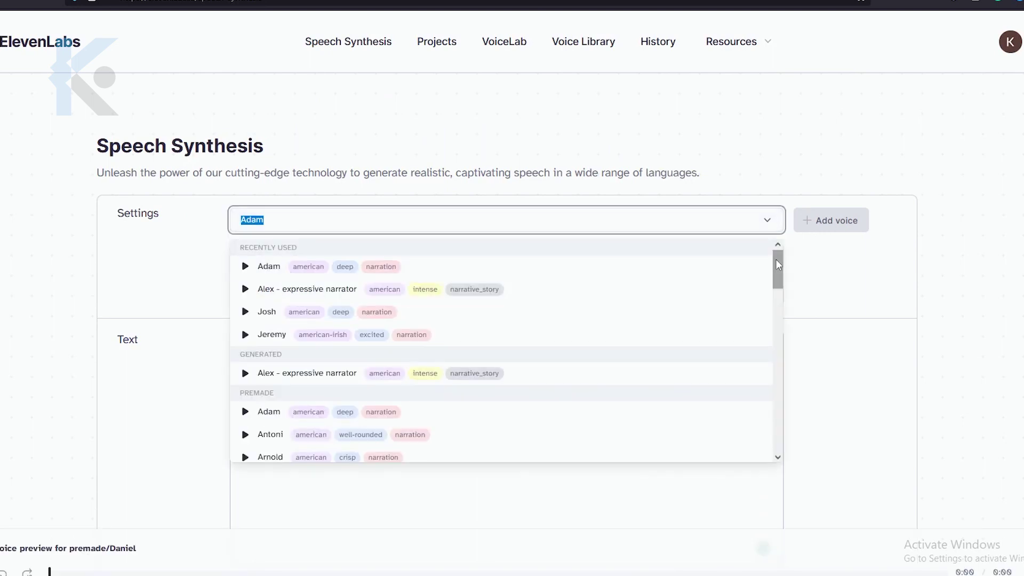
{"action": "left_click_drag", "start_coordinate": [776, 265], "coordinate": [934, 325]}
{"action": "left_click", "coordinate": [984, 353]}
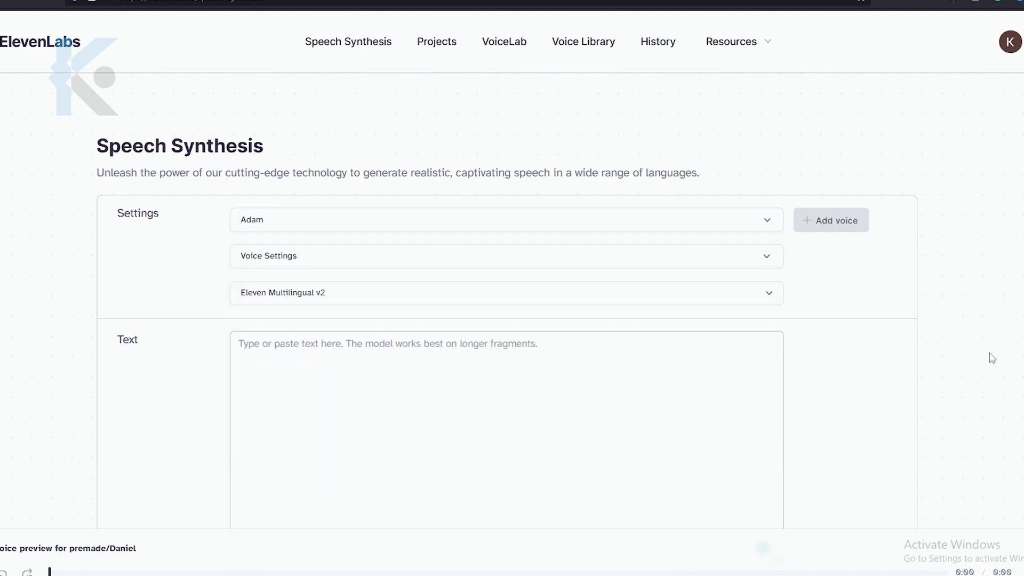
{"action": "left_click", "coordinate": [776, 219]}
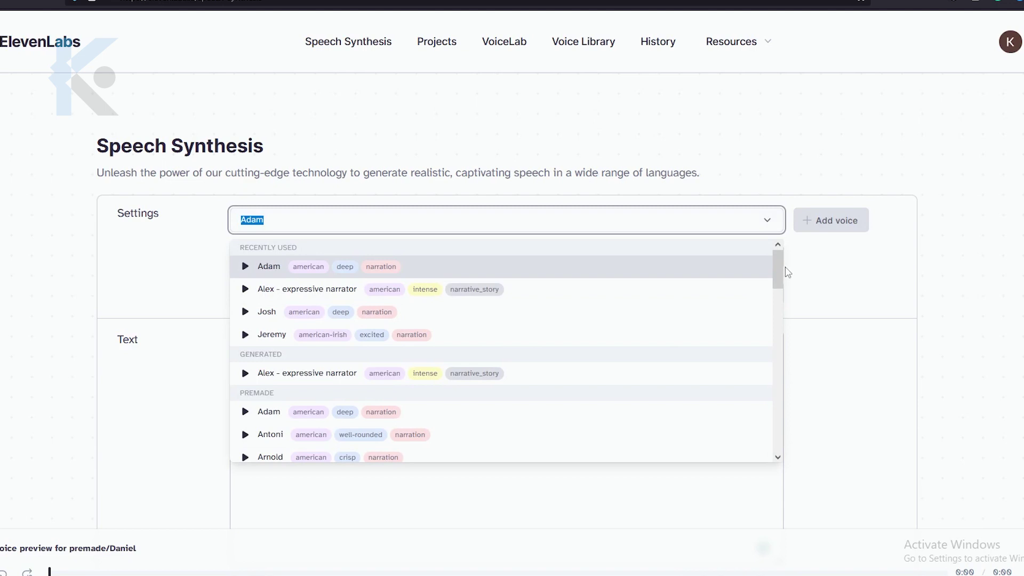
{"action": "left_click", "coordinate": [336, 357]}
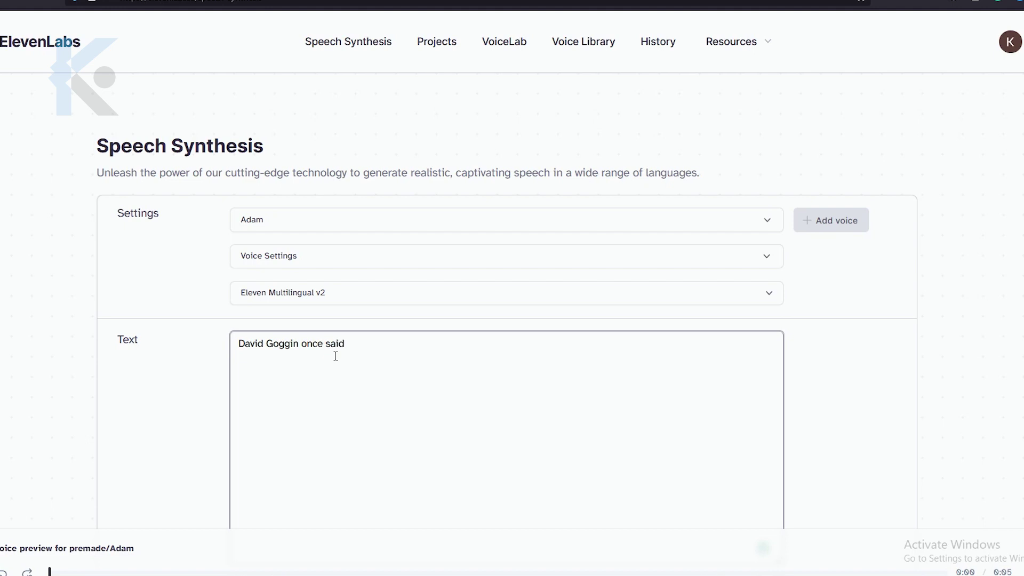
Step: Paste the suffering quote after 'once said' and accept the suggestion removing the comma
{"action": "type", "text": "Suffering is a test. That's all it is. Suffering is the true test of life"}
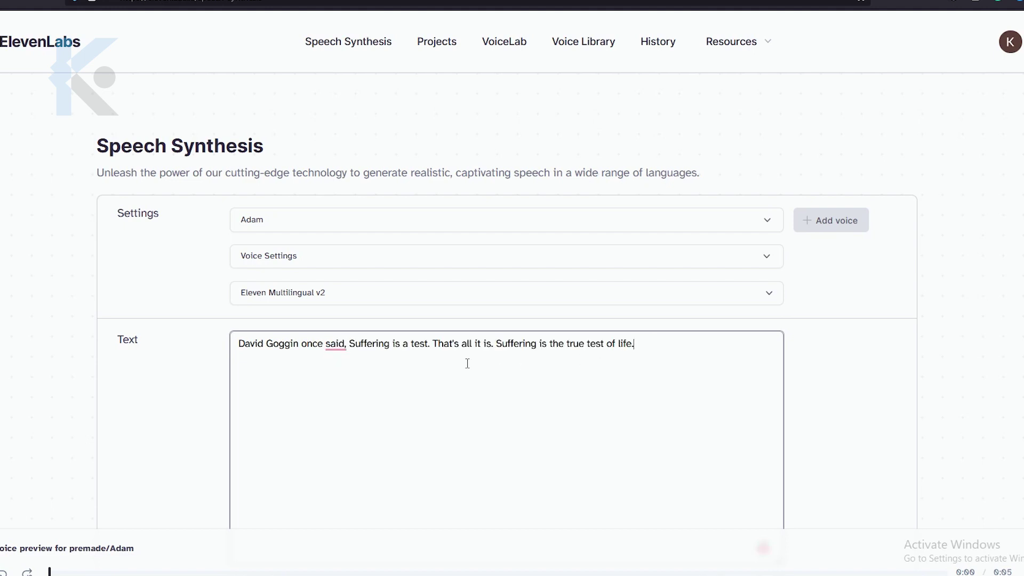
{"action": "mouse_move", "coordinate": [335, 344]}
{"action": "left_click", "coordinate": [344, 369]}
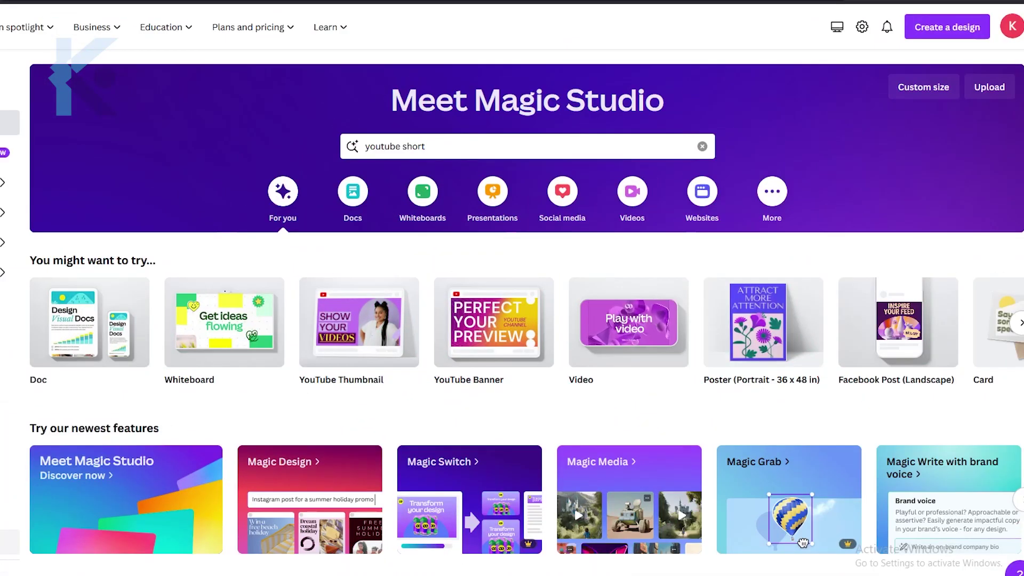
Step: Create a blank YouTube Shorts video and add the 16.0s 'running' stock clip
{"action": "left_click", "coordinate": [947, 27]}
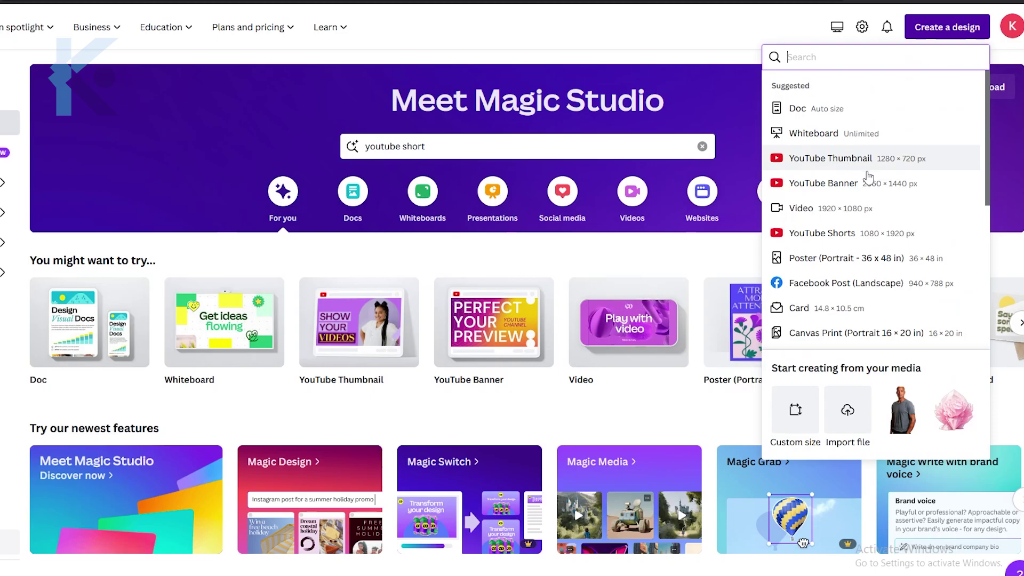
{"action": "left_click", "coordinate": [873, 232]}
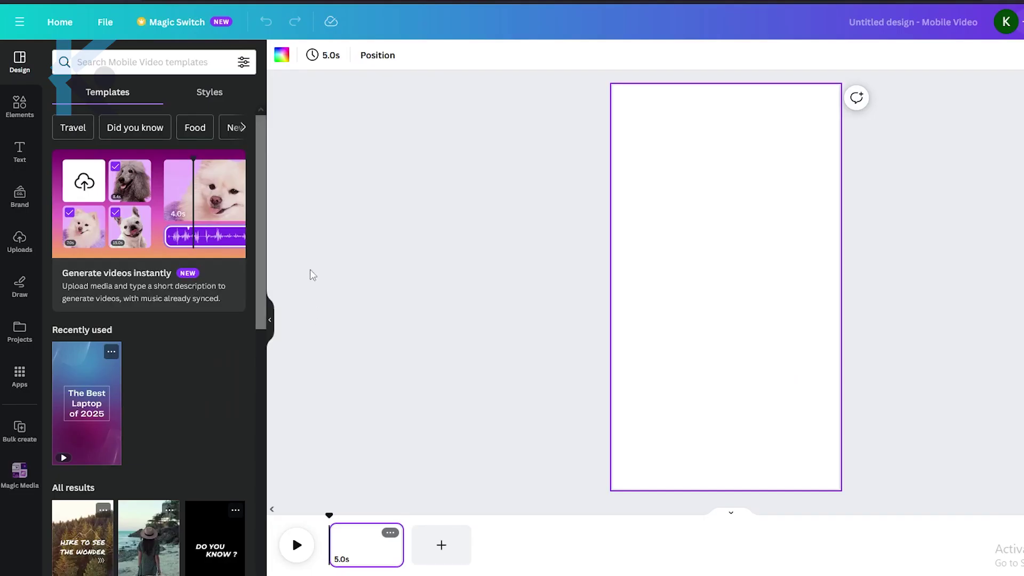
{"action": "left_click", "coordinate": [32, 105]}
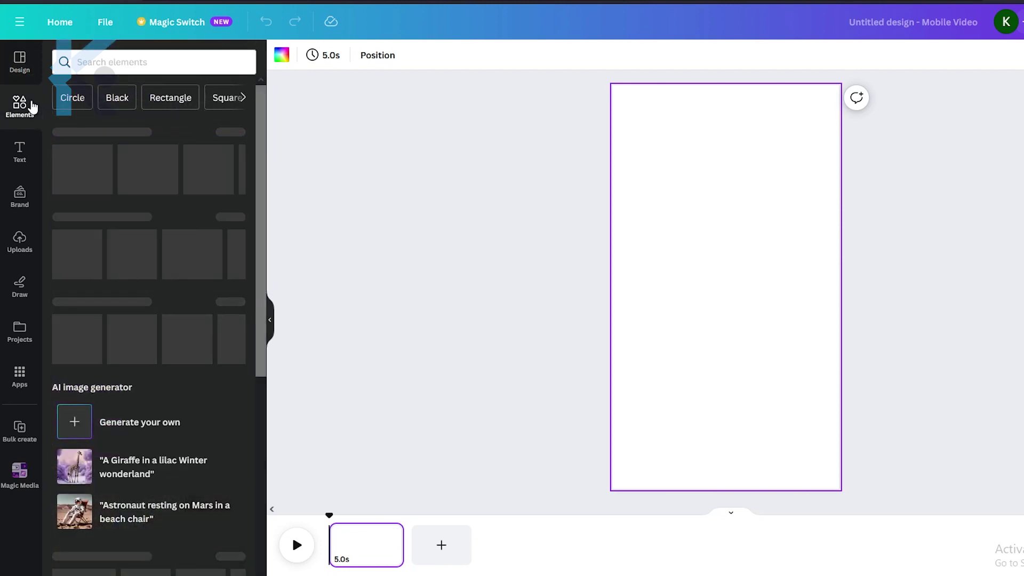
{"action": "left_click", "coordinate": [154, 58]}
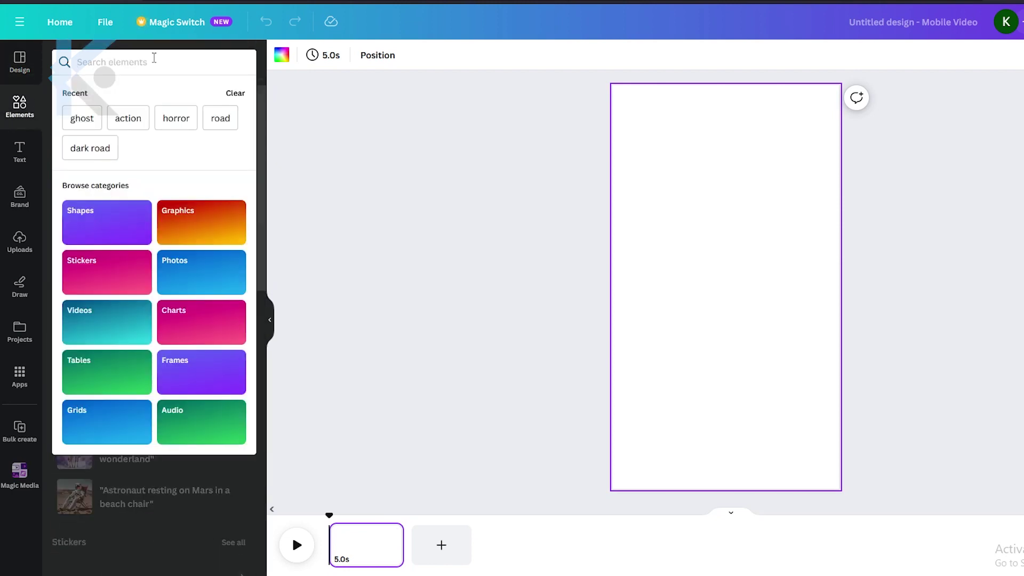
{"action": "type", "text": "running"}
{"action": "key", "text": "Return"}
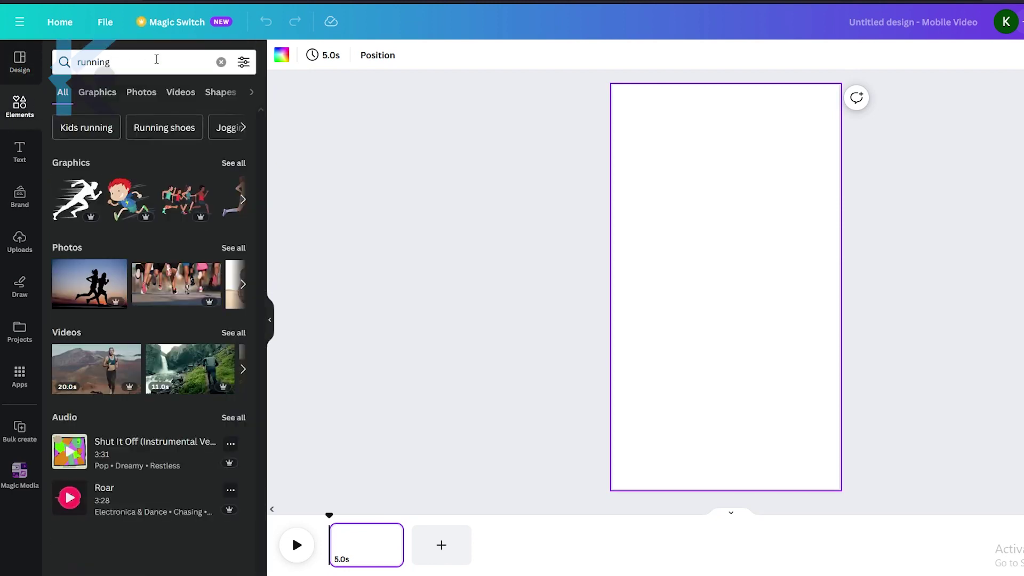
{"action": "left_click", "coordinate": [181, 92]}
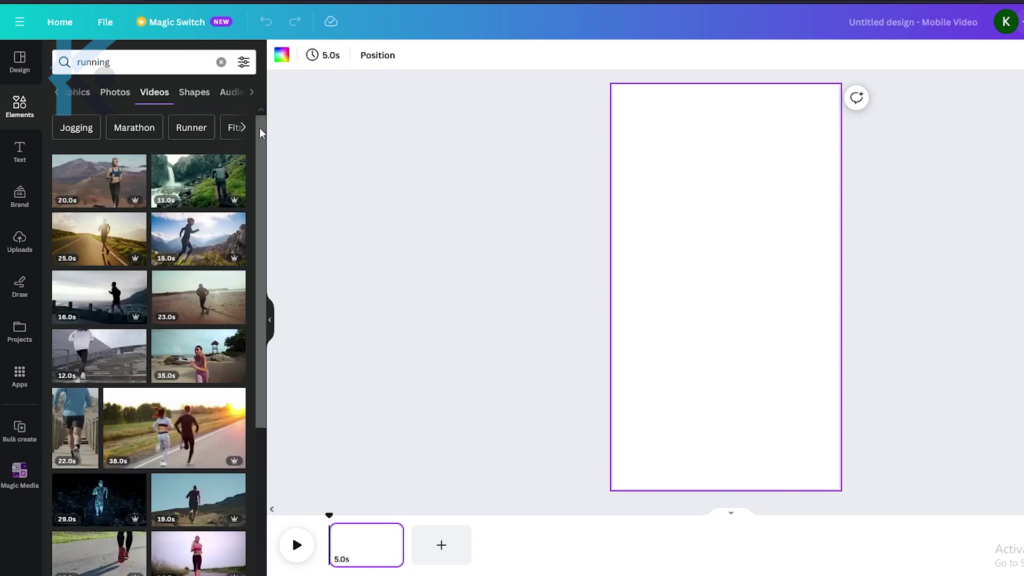
{"action": "left_click_drag", "start_coordinate": [262, 132], "coordinate": [263, 171]}
{"action": "left_click", "coordinate": [125, 224]}
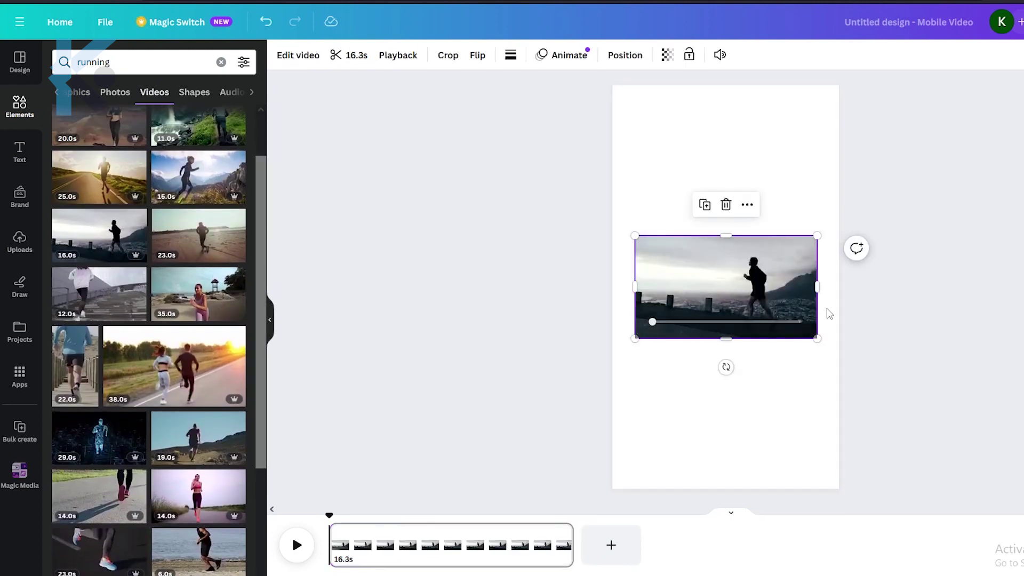
Step: Stretch the running clip to cover the whole page and add a heading text box
{"action": "left_click_drag", "start_coordinate": [817, 287], "coordinate": [999, 279]}
{"action": "left_click_drag", "start_coordinate": [871, 338], "coordinate": [860, 524]}
{"action": "left_click_drag", "start_coordinate": [762, 392], "coordinate": [616, 342]}
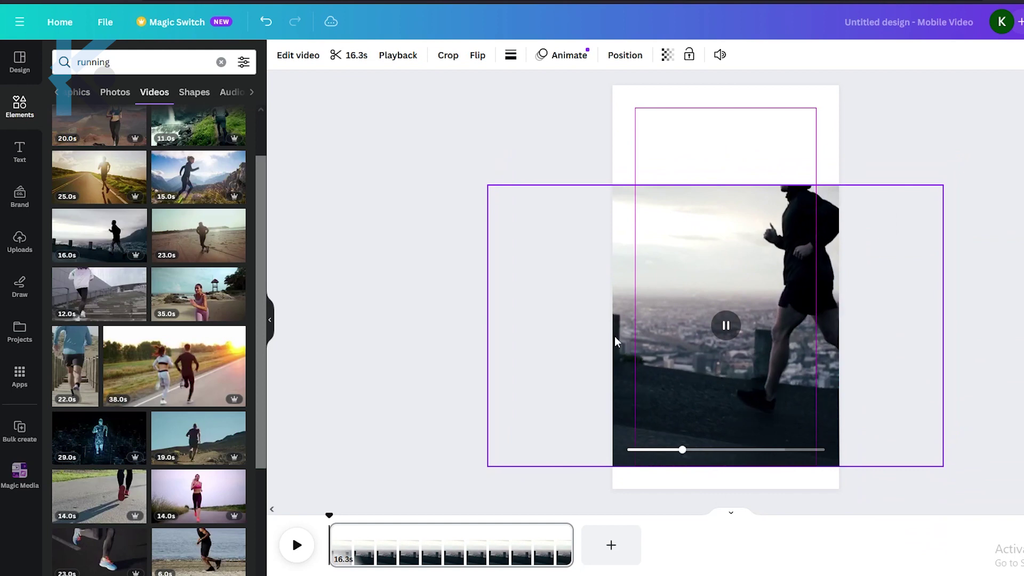
{"action": "left_click_drag", "start_coordinate": [725, 185], "coordinate": [725, 85]}
{"action": "left_click_drag", "start_coordinate": [725, 469], "coordinate": [716, 488]}
{"action": "key", "text": "t"}
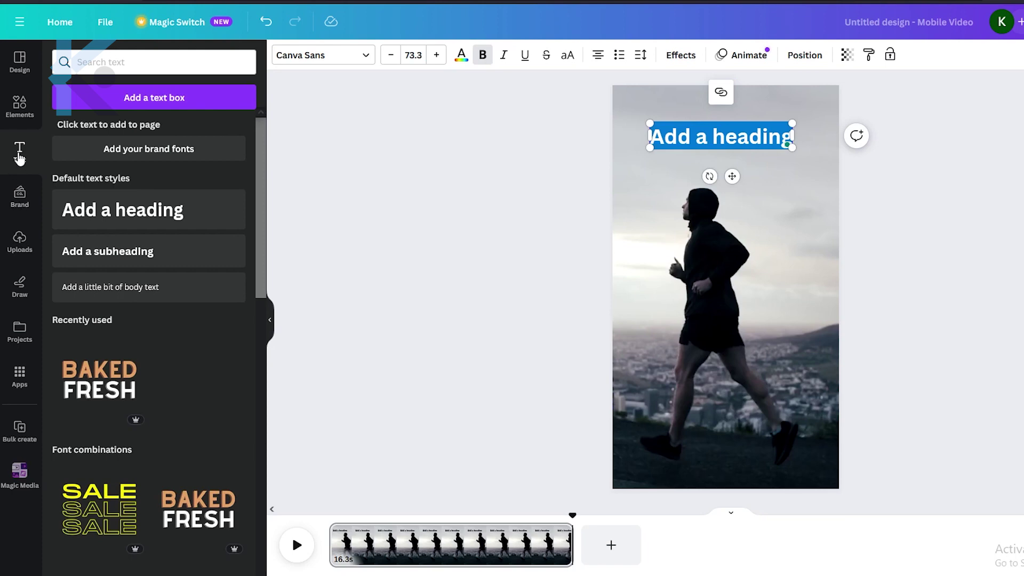
Step: Type the heading 'David Goggin Once Said -' and move it near the page top
{"action": "type", "text": "David Goggin"}
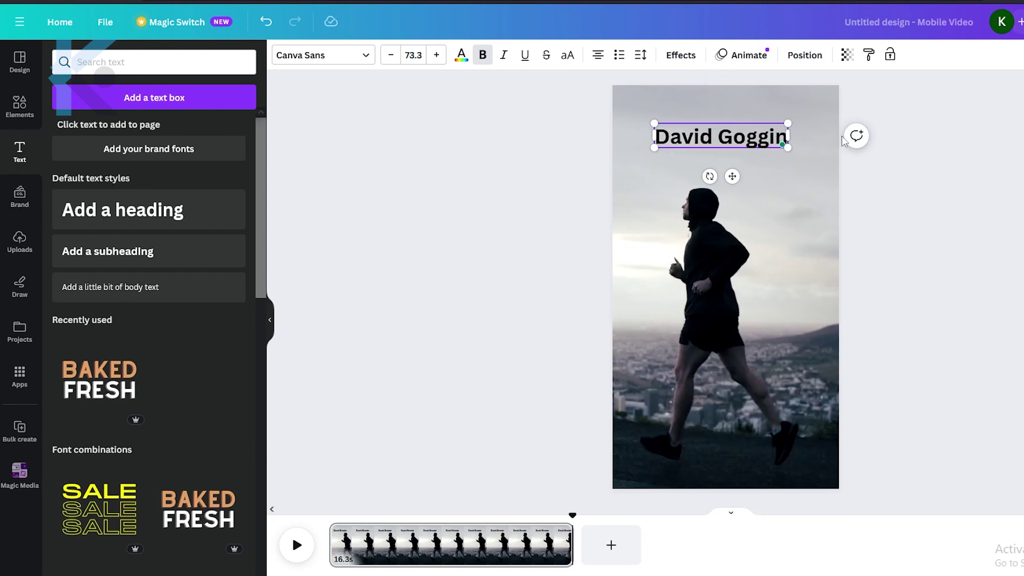
{"action": "type", "text": " Once Said -"}
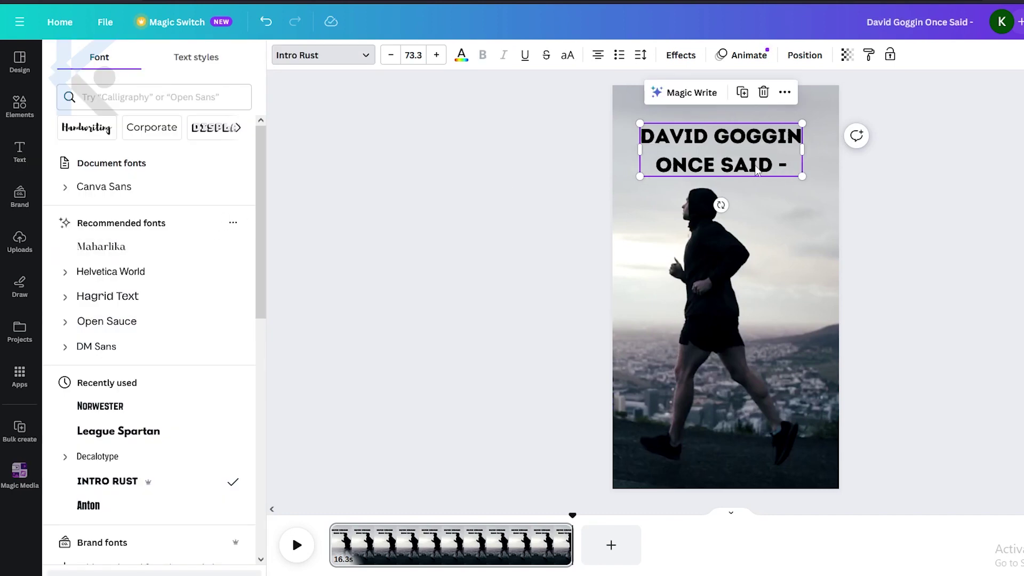
{"action": "left_click_drag", "start_coordinate": [758, 169], "coordinate": [762, 153]}
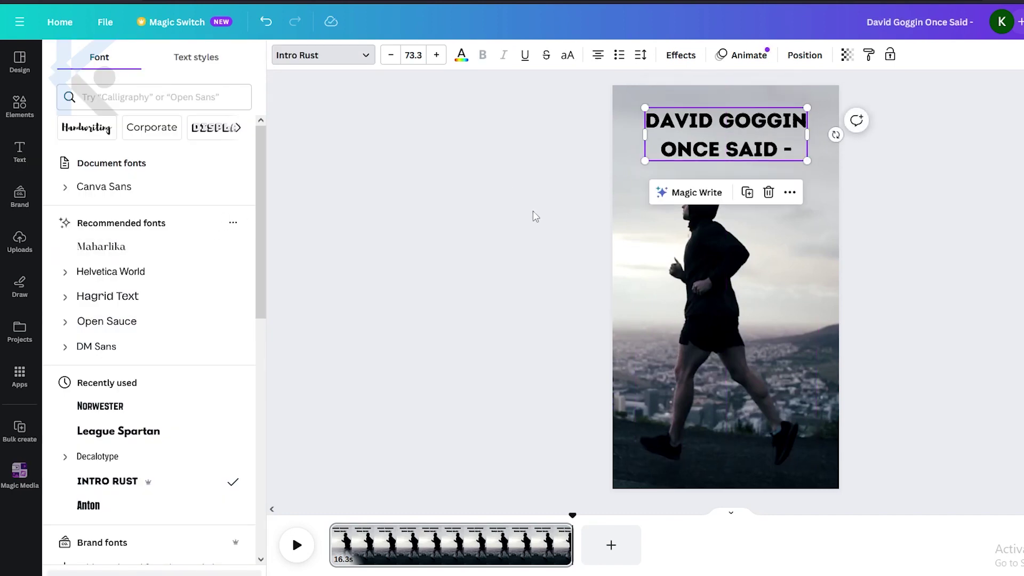
{"action": "key", "text": "Escape"}
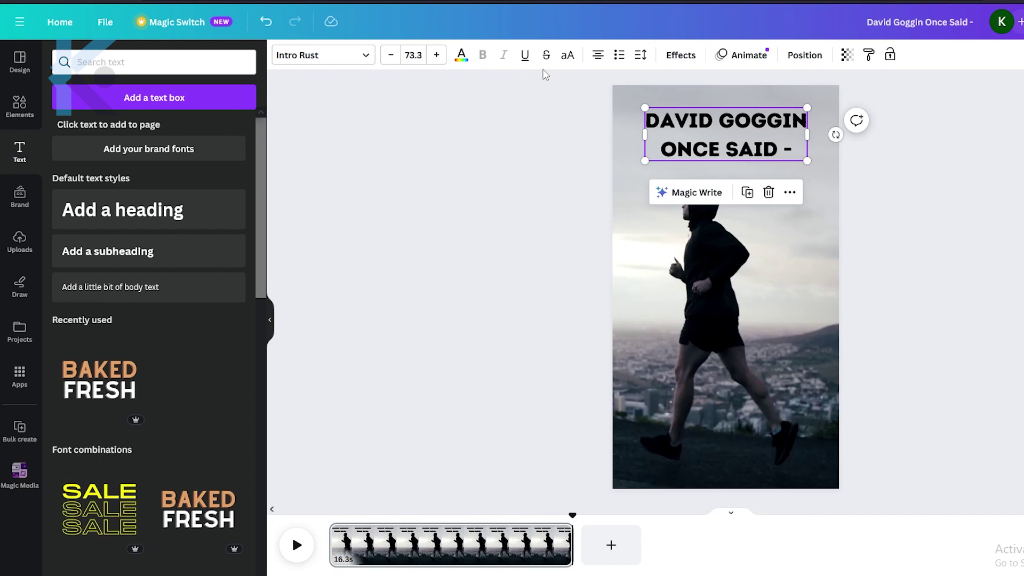
Step: Give the heading a yellow background effect after briefly trying a drop shadow
{"action": "left_click", "coordinate": [675, 63]}
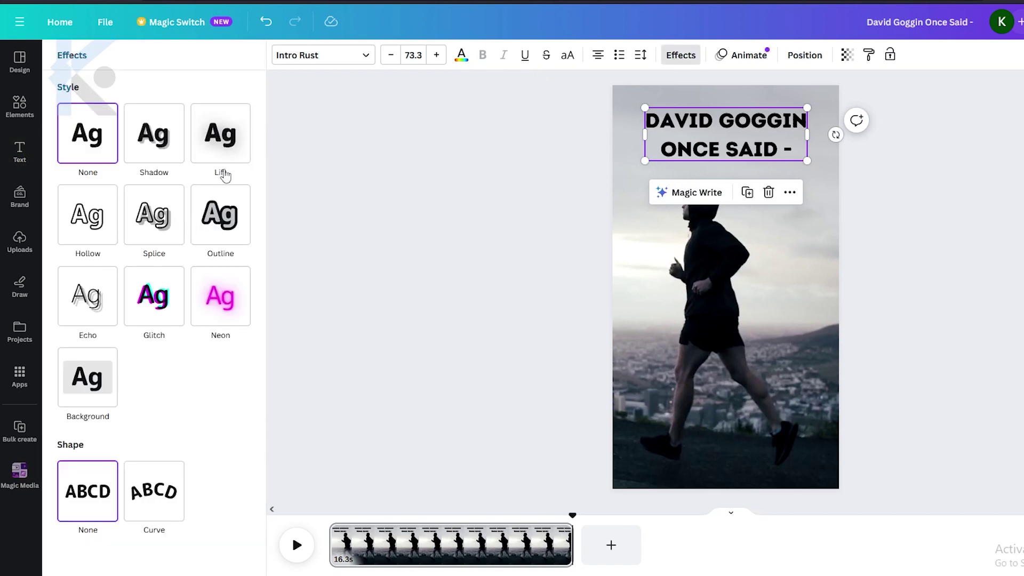
{"action": "left_click", "coordinate": [97, 380]}
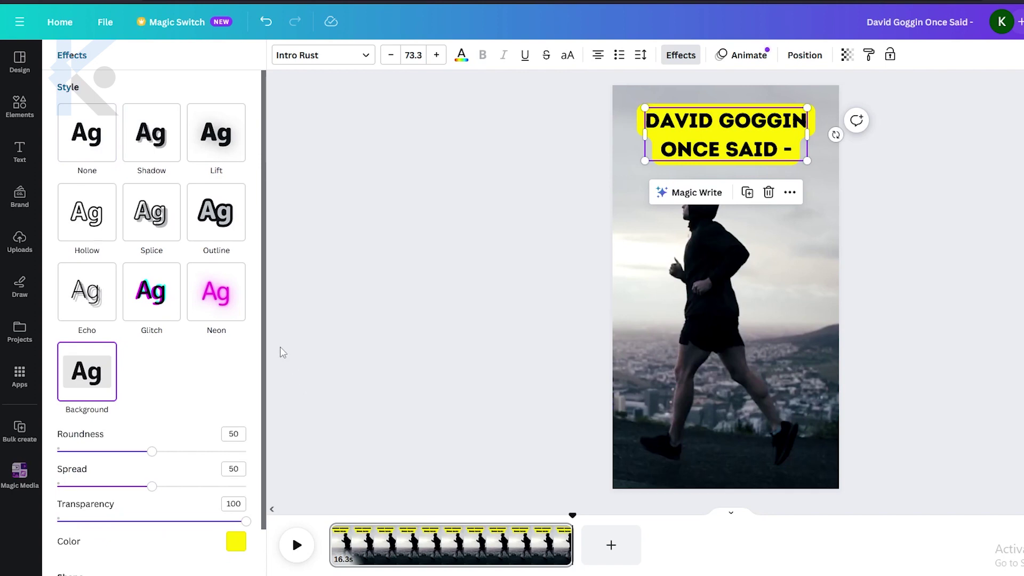
{"action": "left_click", "coordinate": [167, 150]}
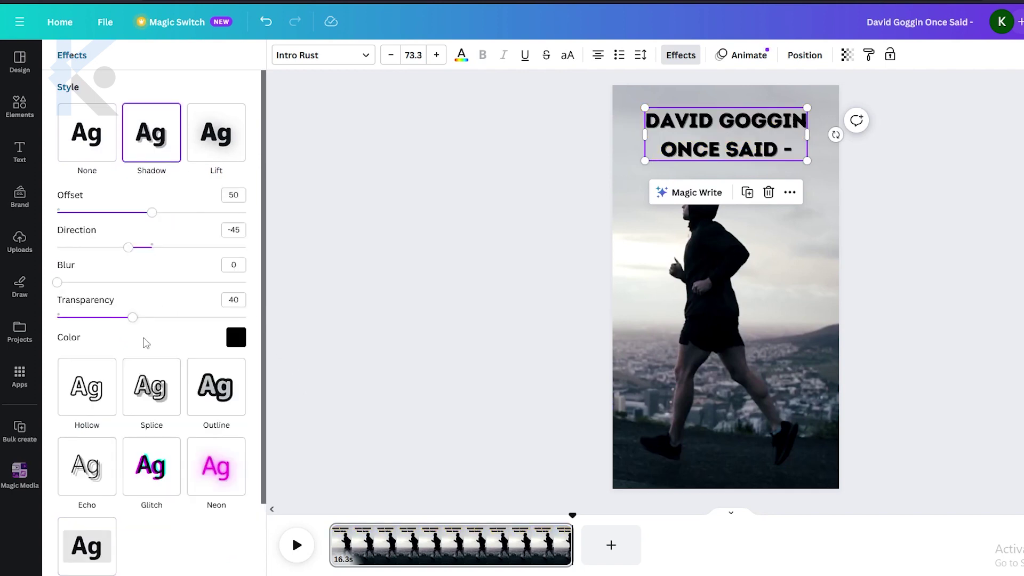
{"action": "scroll", "coordinate": [118, 469], "scroll_direction": "down", "scroll_amount": 2}
{"action": "left_click", "coordinate": [103, 447]}
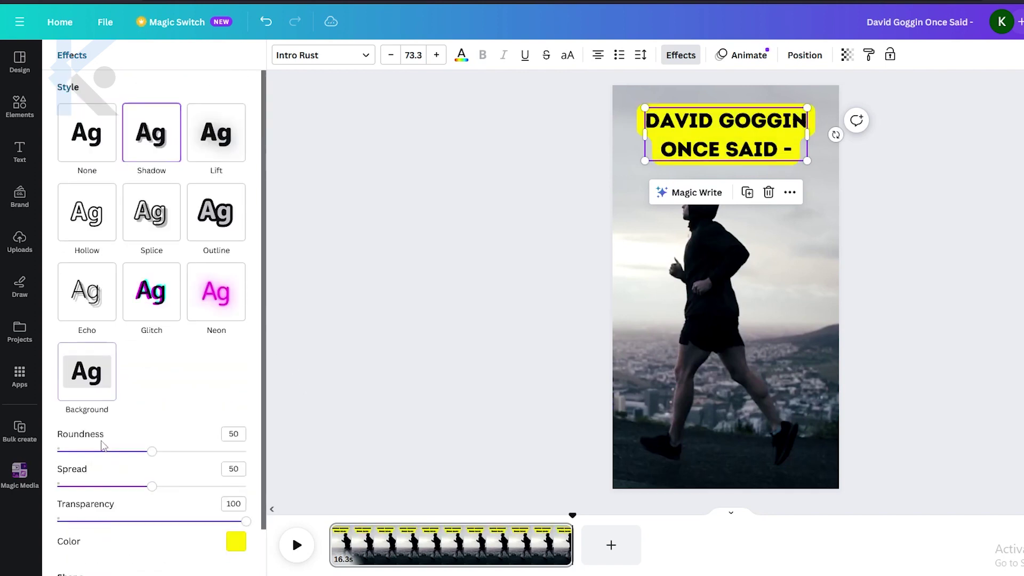
{"action": "left_click", "coordinate": [334, 339]}
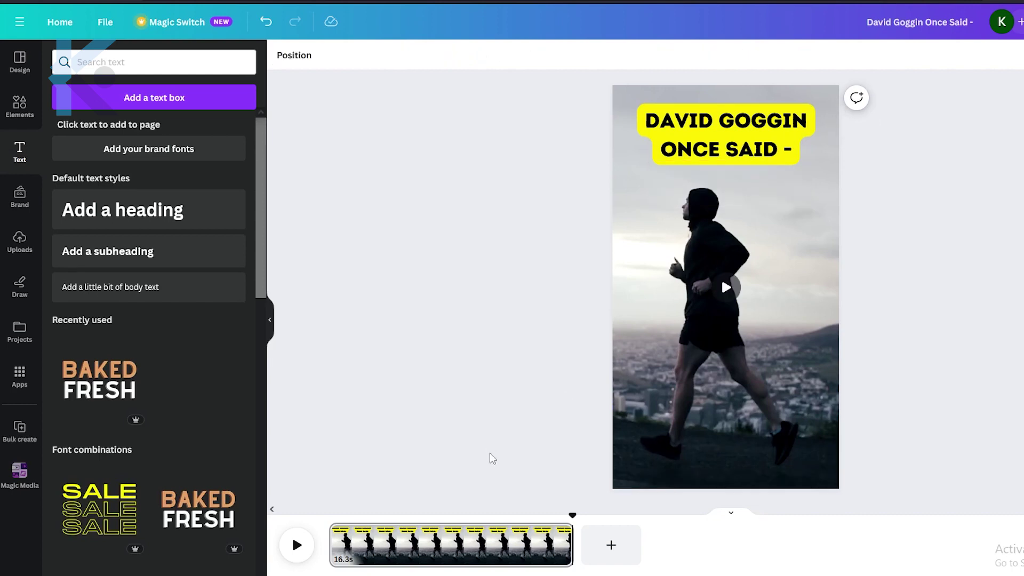
{"action": "left_click", "coordinate": [729, 160]}
{"action": "left_click", "coordinate": [923, 282]}
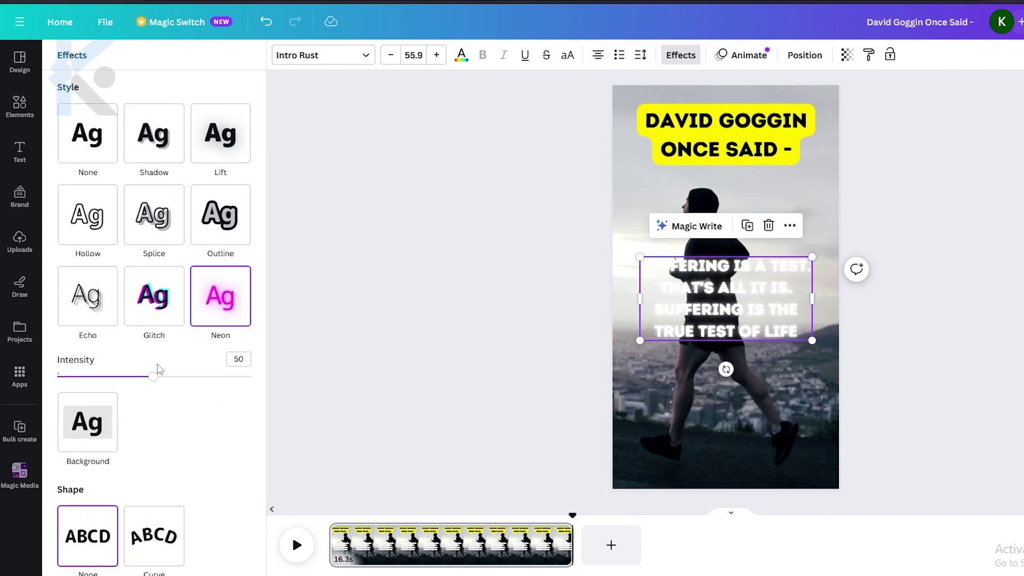
Step: Try Neon, Echo, Splice and Hollow on the quote, then settle on a drop shadow
{"action": "mouse_move", "coordinate": [154, 375]}
{"action": "left_mouse_down"}
{"action": "mouse_move", "coordinate": [217, 375]}
{"action": "mouse_move", "coordinate": [155, 376]}
{"action": "left_mouse_up"}
{"action": "left_click", "coordinate": [100, 313]}
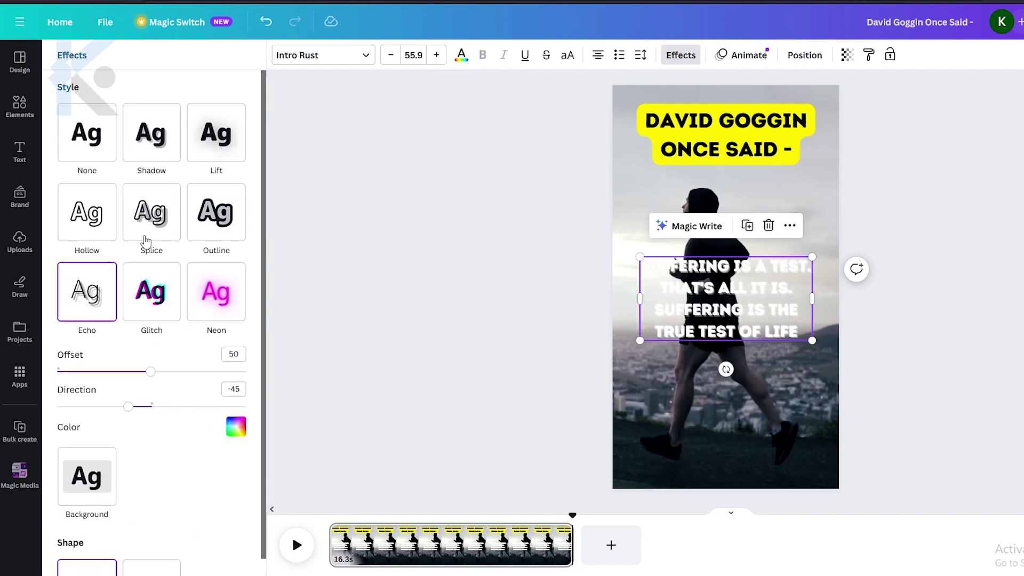
{"action": "left_click", "coordinate": [147, 238]}
{"action": "left_click", "coordinate": [86, 218]}
{"action": "left_click", "coordinate": [163, 152]}
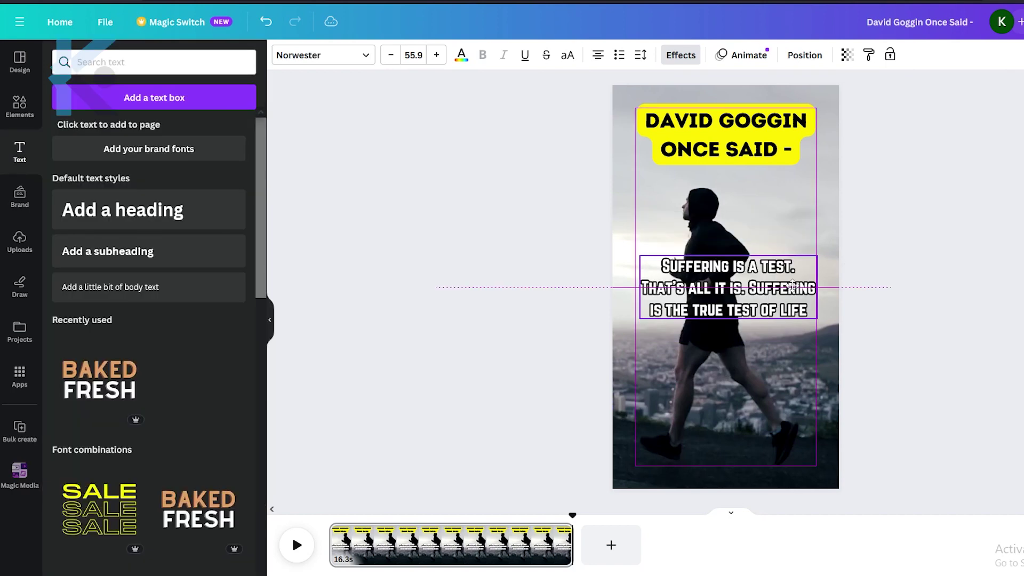
{"action": "left_click", "coordinate": [952, 338]}
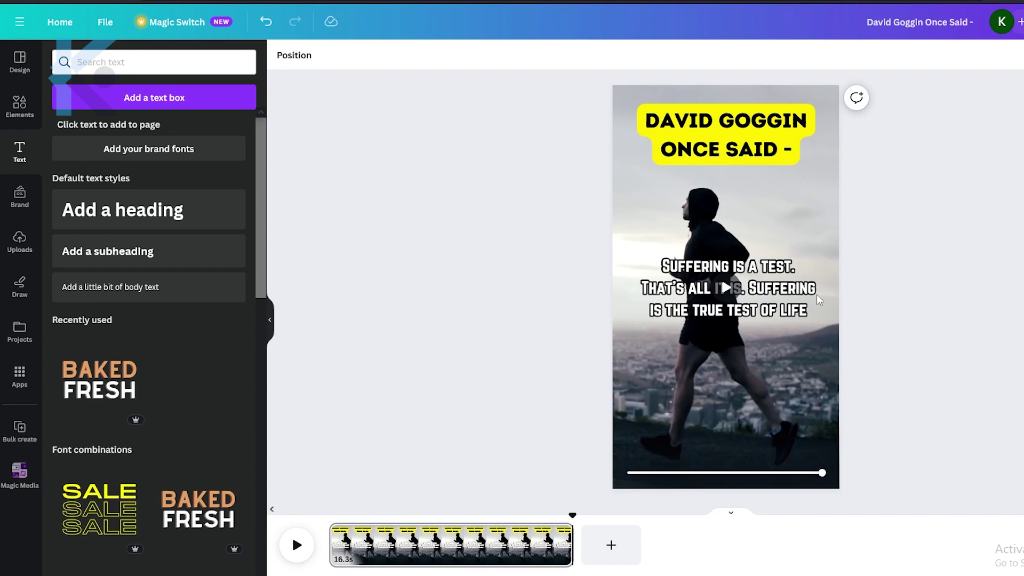
Step: Shorten the heading's timing bar on the timeline to about 2.9 seconds
{"action": "right_click", "coordinate": [740, 137]}
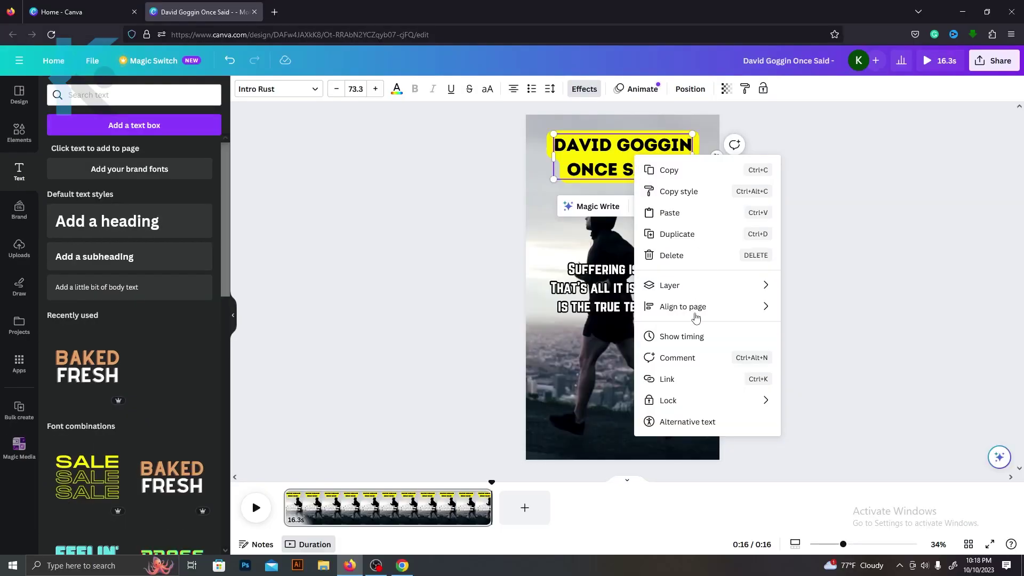
{"action": "left_click", "coordinate": [693, 337]}
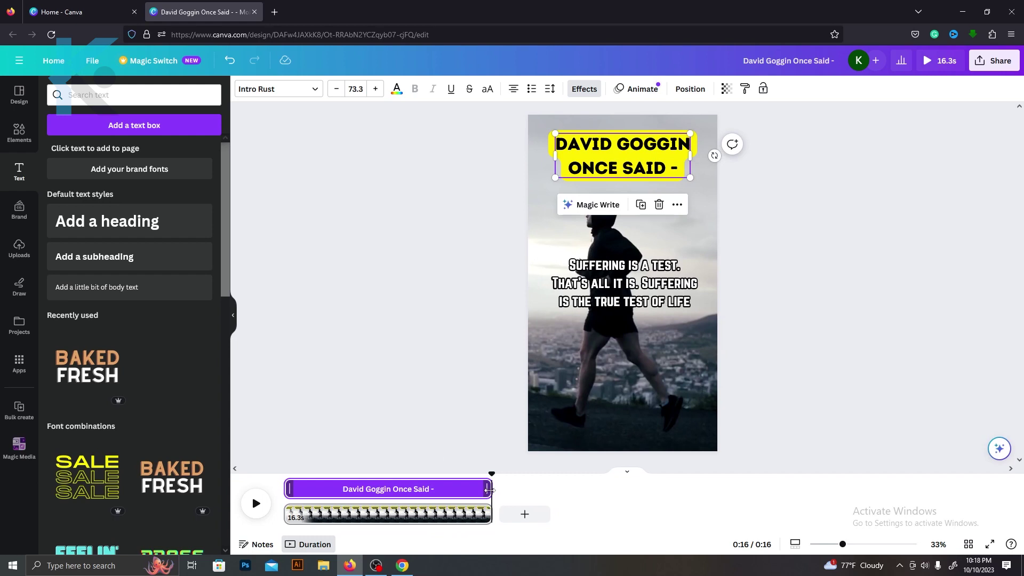
{"action": "left_click_drag", "start_coordinate": [492, 490], "coordinate": [305, 486]}
{"action": "left_click", "coordinate": [300, 489]}
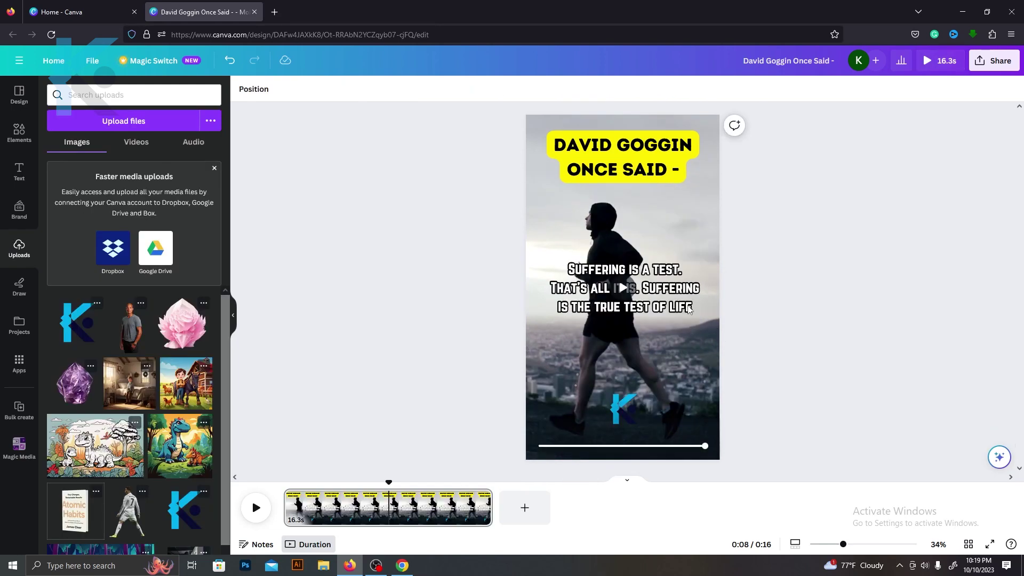
Step: Start Bulk create with manual data entry and paste in the ChatGPT quote table
{"action": "left_click", "coordinate": [21, 358]}
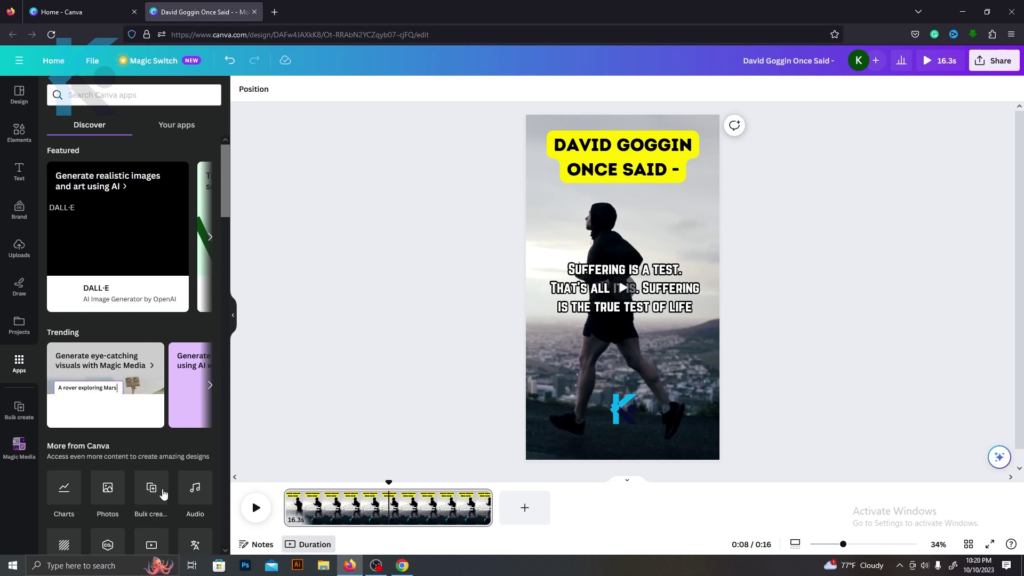
{"action": "left_click", "coordinate": [161, 491]}
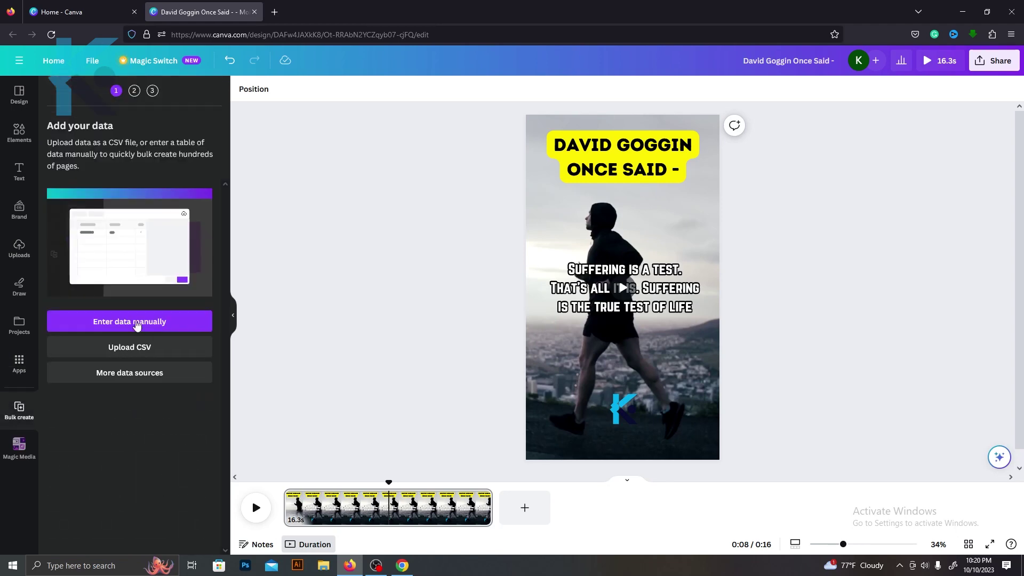
{"action": "left_click", "coordinate": [137, 320]}
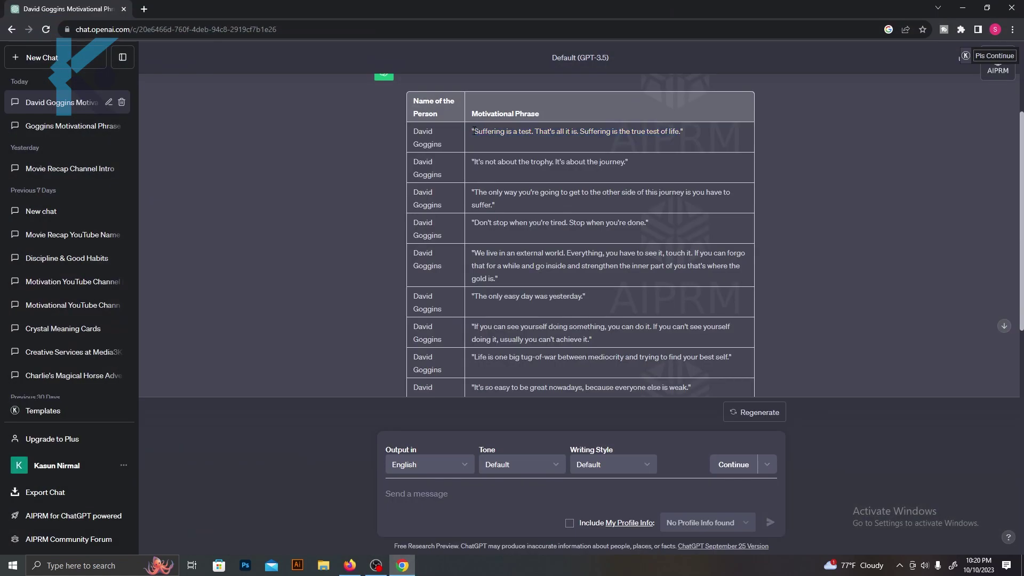
{"action": "left_click_drag", "start_coordinate": [475, 148], "coordinate": [683, 406]}
{"action": "right_click", "coordinate": [693, 413]}
{"action": "left_click", "coordinate": [725, 318]}
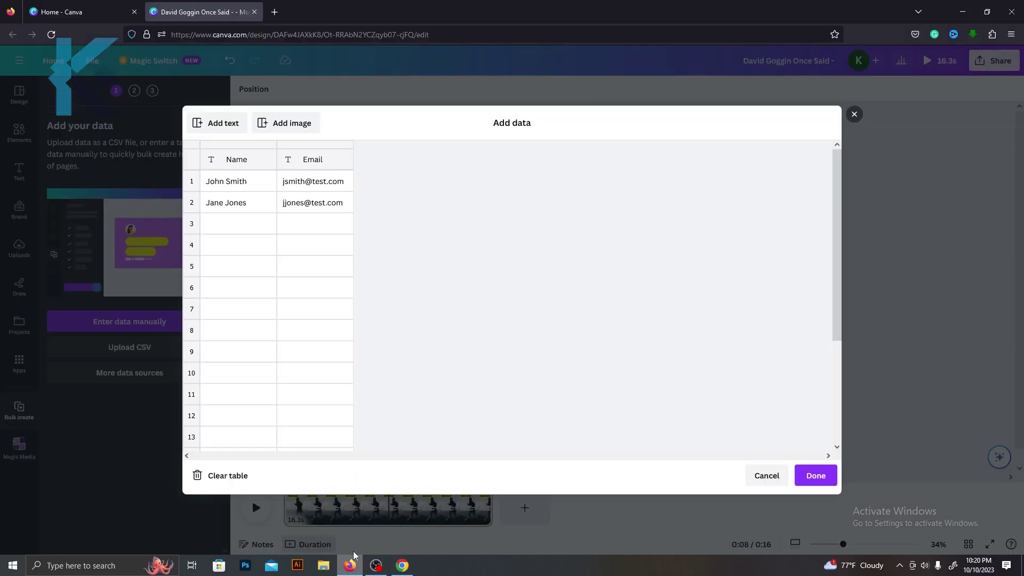
{"action": "key", "text": "ctrl+v"}
Step: Rename the Email column header to 'Motivational Phrase' and confirm the data table
{"action": "left_click", "coordinate": [325, 160]}
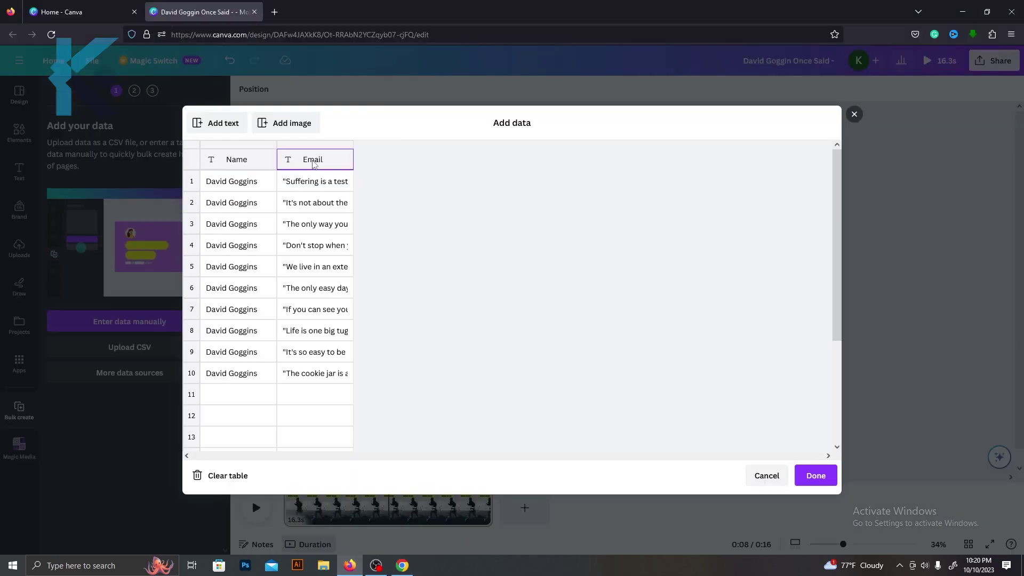
{"action": "left_click", "coordinate": [327, 160]}
{"action": "key", "text": "BackSpace"}
{"action": "key", "text": "BackSpace"}
{"action": "key", "text": "BackSpace"}
{"action": "key", "text": "BackSpace"}
{"action": "key", "text": "BackSpace"}
{"action": "type", "text": "Mo"}
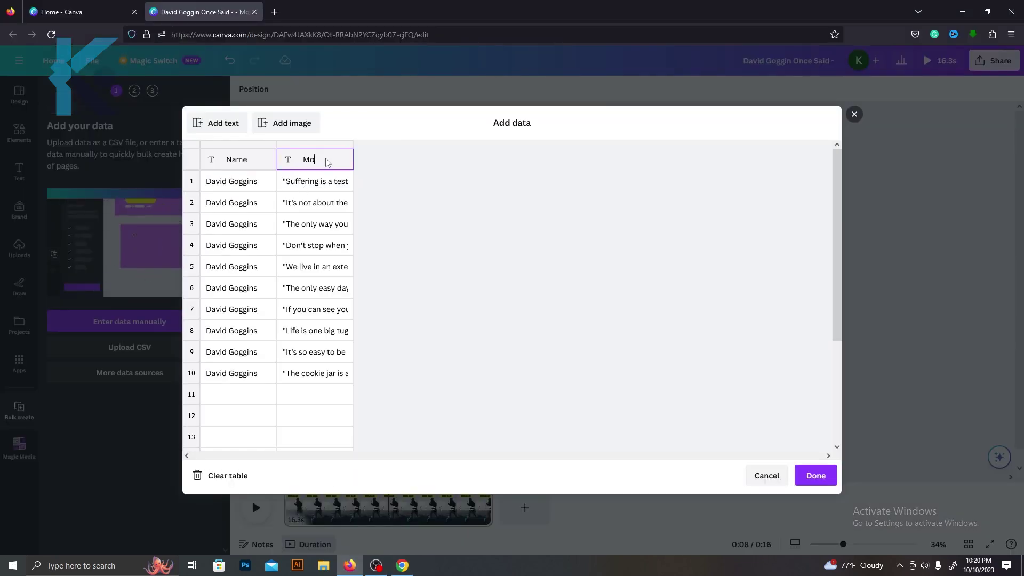
{"action": "type", "text": "tivational Phrase"}
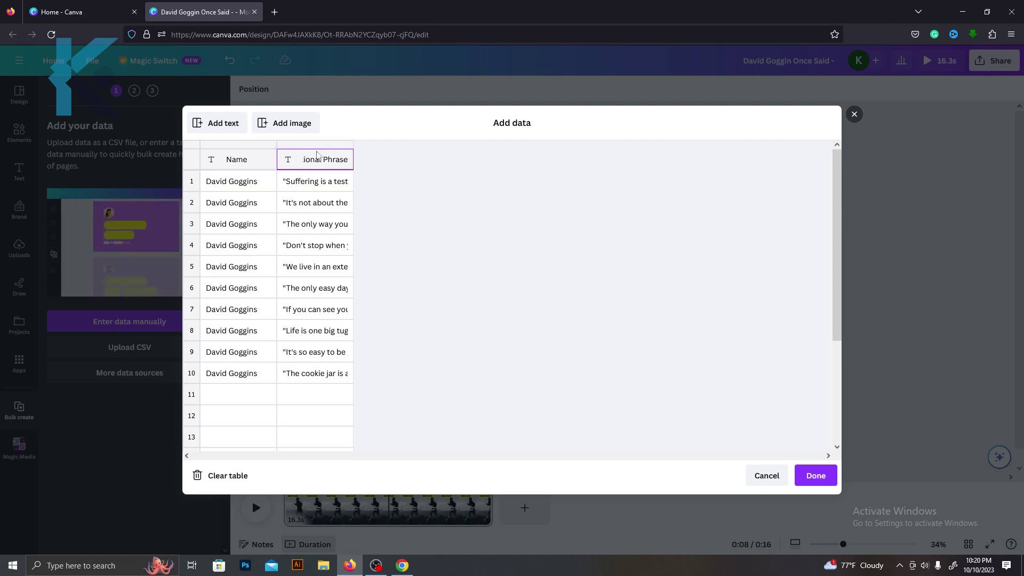
{"action": "left_click", "coordinate": [806, 475]}
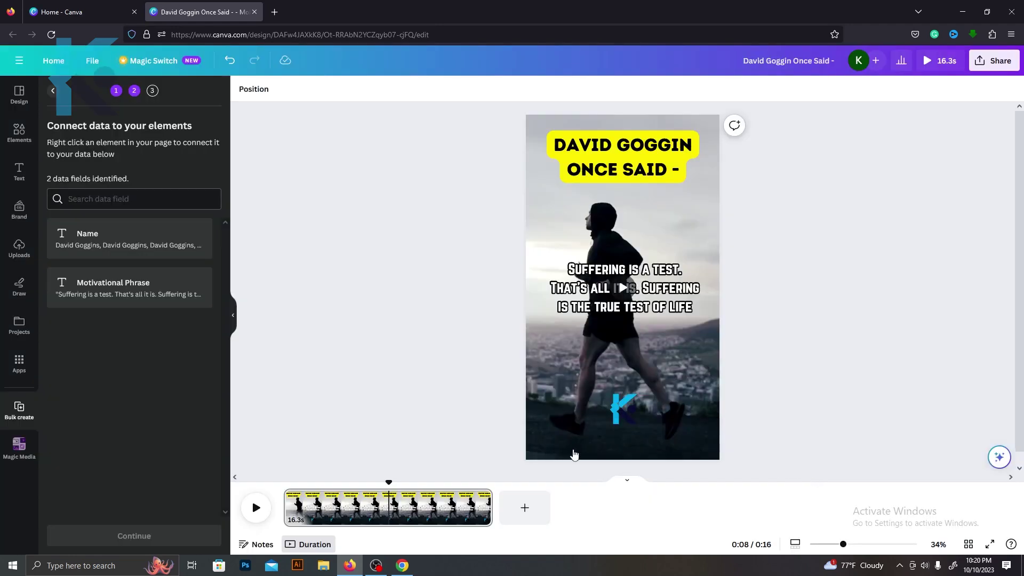
Step: Connect the quote text box to the Motivational Phrase field and rewind the preview to 0:00
{"action": "left_click", "coordinate": [665, 310]}
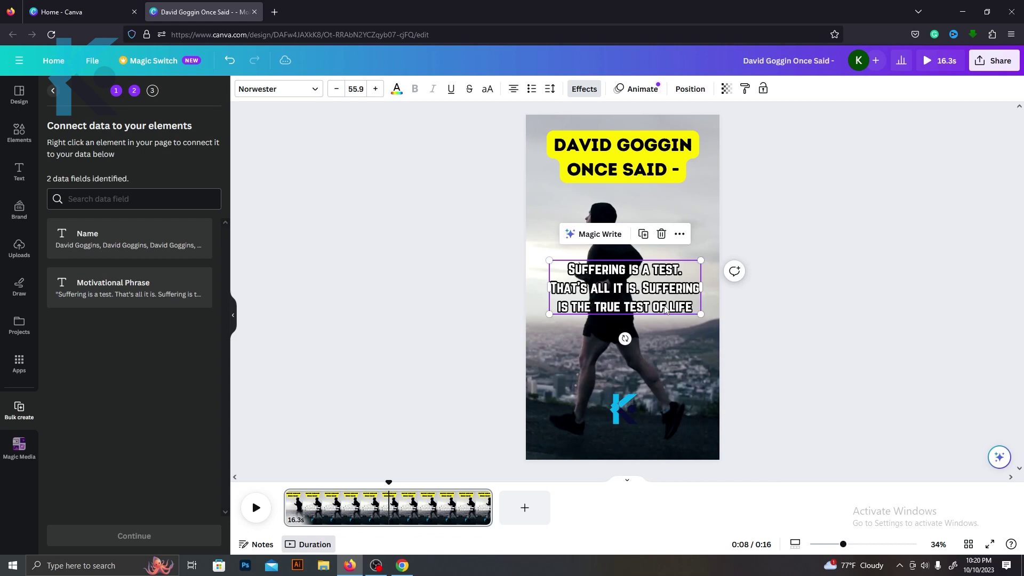
{"action": "right_click", "coordinate": [666, 310]}
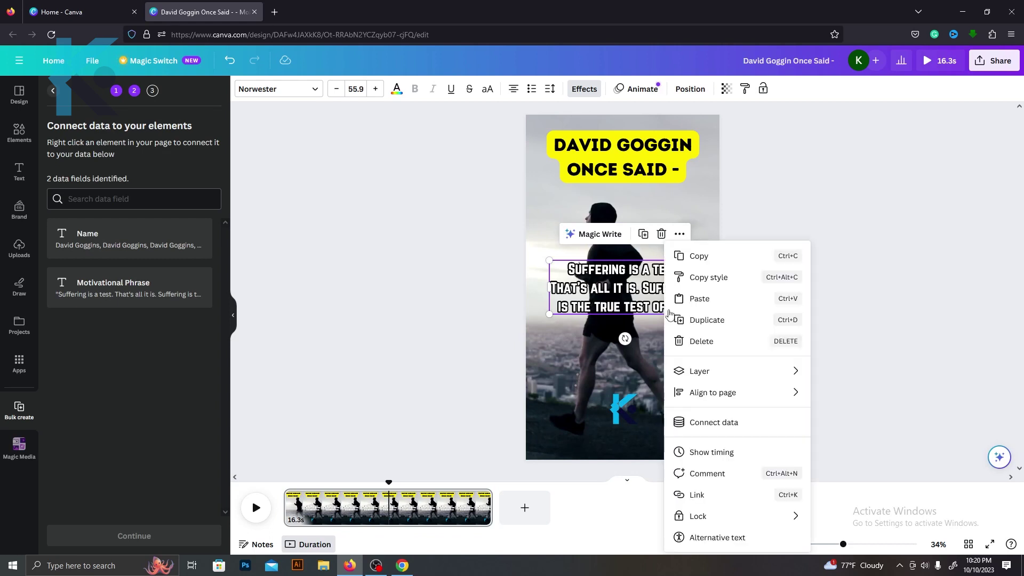
{"action": "left_click", "coordinate": [713, 422]}
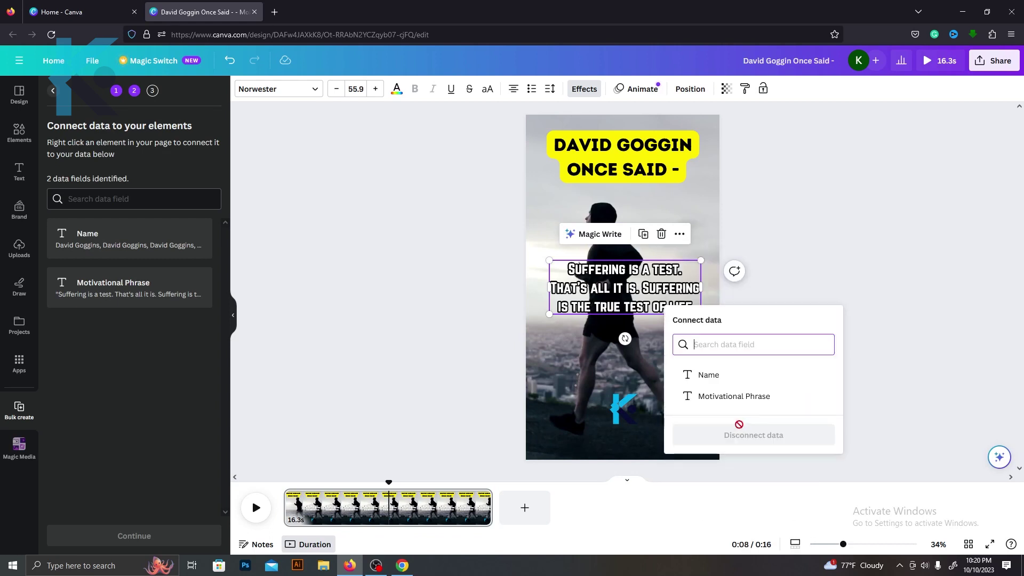
{"action": "left_click", "coordinate": [735, 396]}
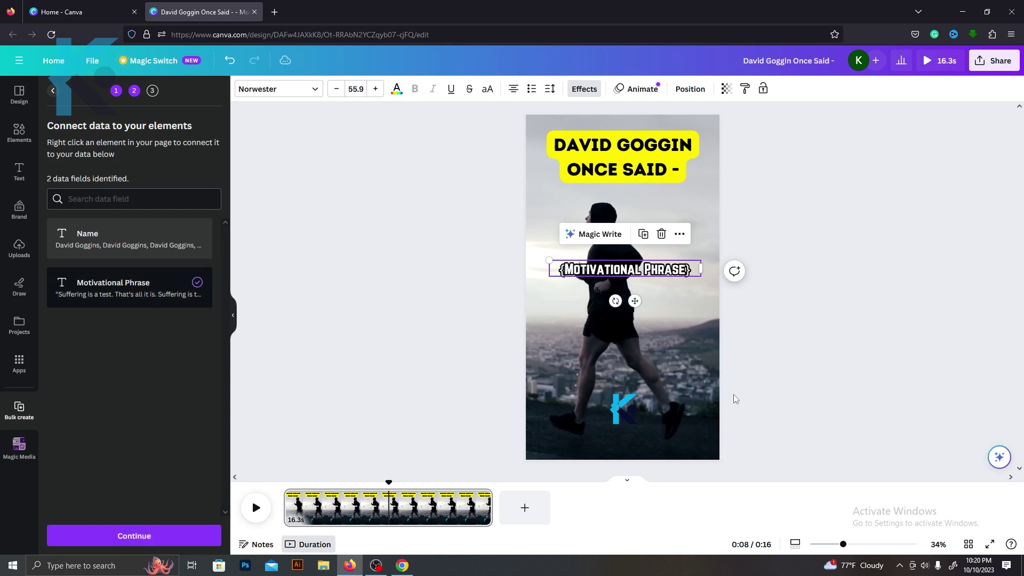
{"action": "left_click", "coordinate": [793, 400]}
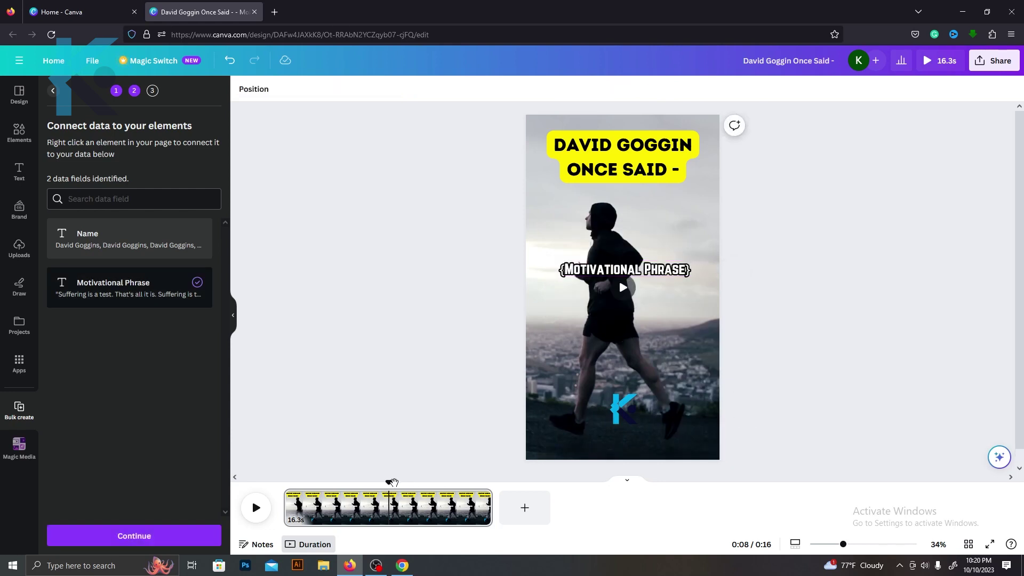
{"action": "left_click_drag", "start_coordinate": [389, 481], "coordinate": [283, 496]}
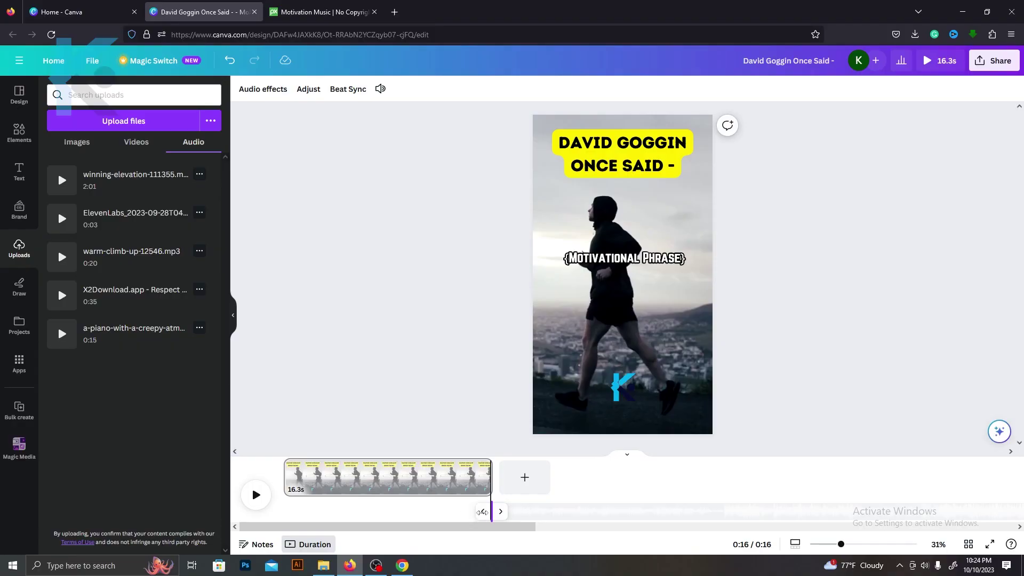
Step: Adjust the Winning Elevation music track to span the video's full 16.3s
{"action": "left_click_drag", "start_coordinate": [481, 512], "coordinate": [276, 511]}
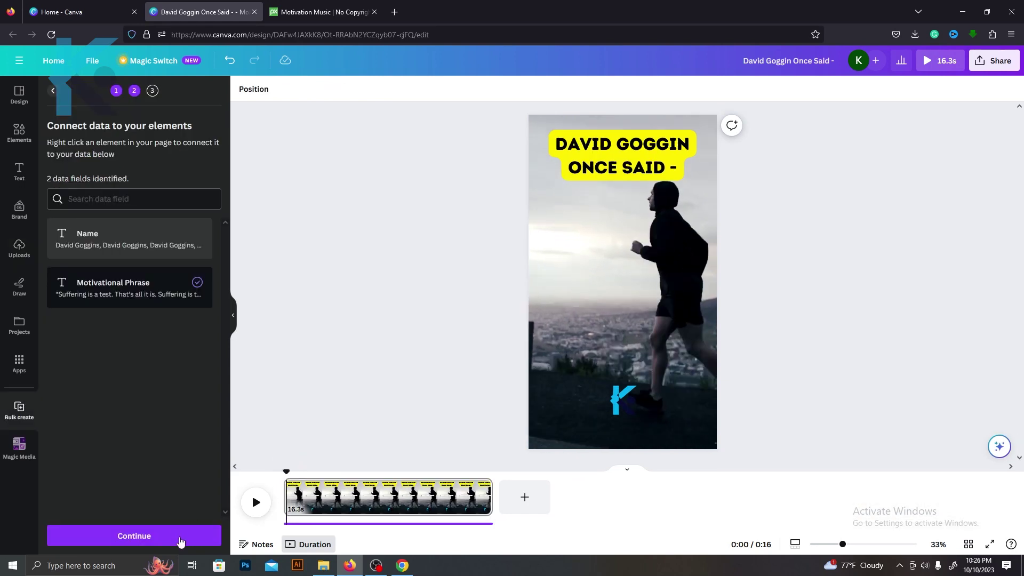
Step: Generate the ten quote pages, then upload the ElevenLabs voiceover file to Canva
{"action": "left_click", "coordinate": [180, 540]}
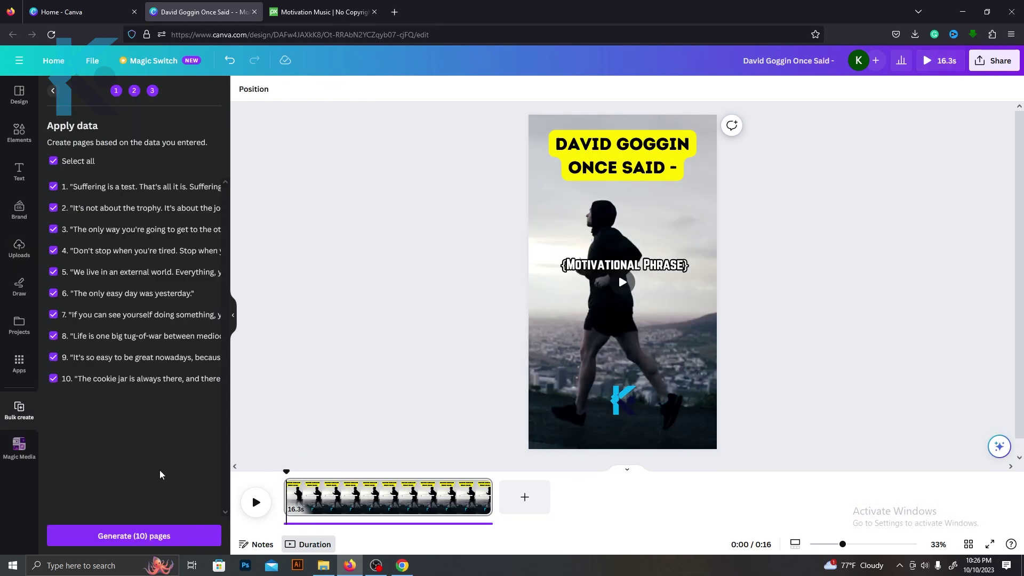
{"action": "left_click", "coordinate": [158, 535]}
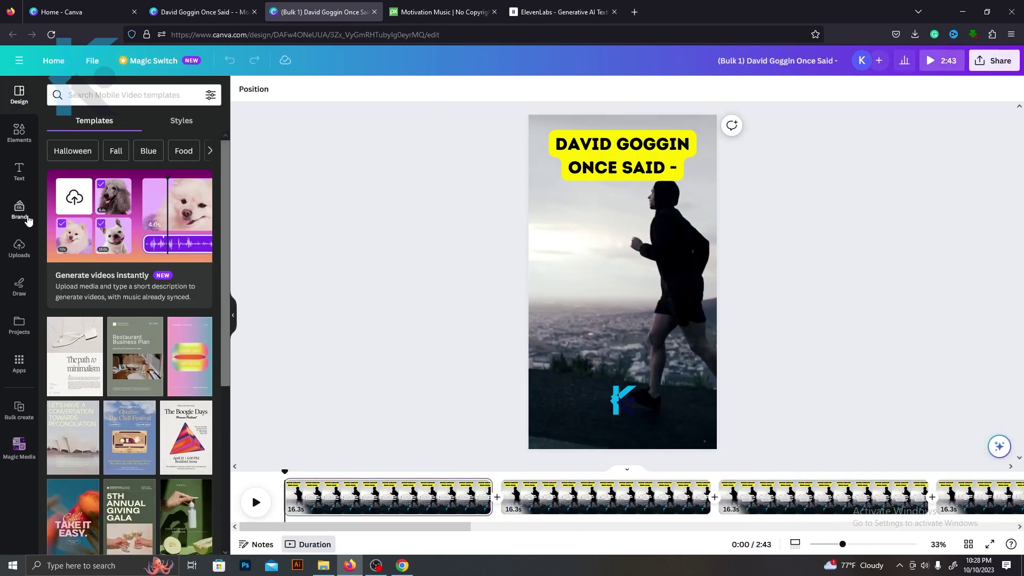
{"action": "left_click", "coordinate": [19, 248]}
{"action": "left_click", "coordinate": [124, 121]}
{"action": "left_click", "coordinate": [320, 241]}
Step: Add the 7-second ElevenLabs voiceover at the timeline start, preview it, and open MP4 download settings
{"action": "double_click", "coordinate": [320, 242]}
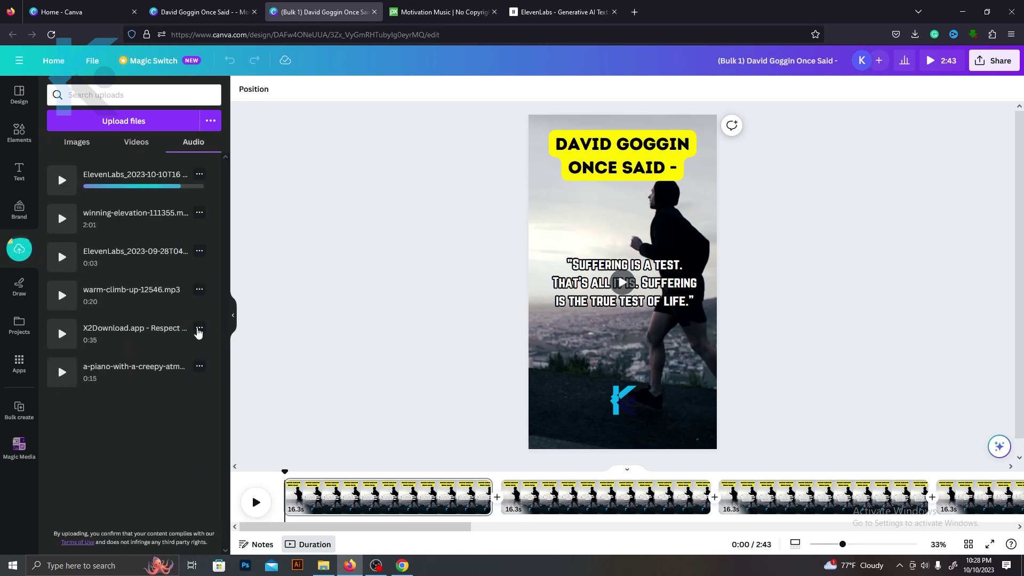
{"action": "left_click_drag", "start_coordinate": [112, 188], "coordinate": [333, 504]}
{"action": "key", "text": "space"}
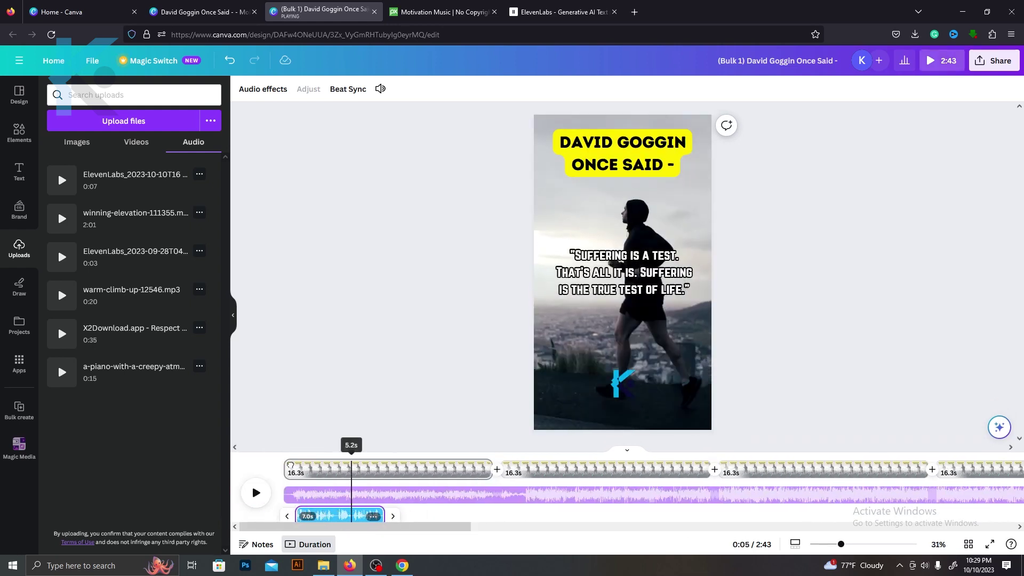
{"action": "left_click", "coordinate": [995, 61]}
{"action": "left_click", "coordinate": [990, 331]}
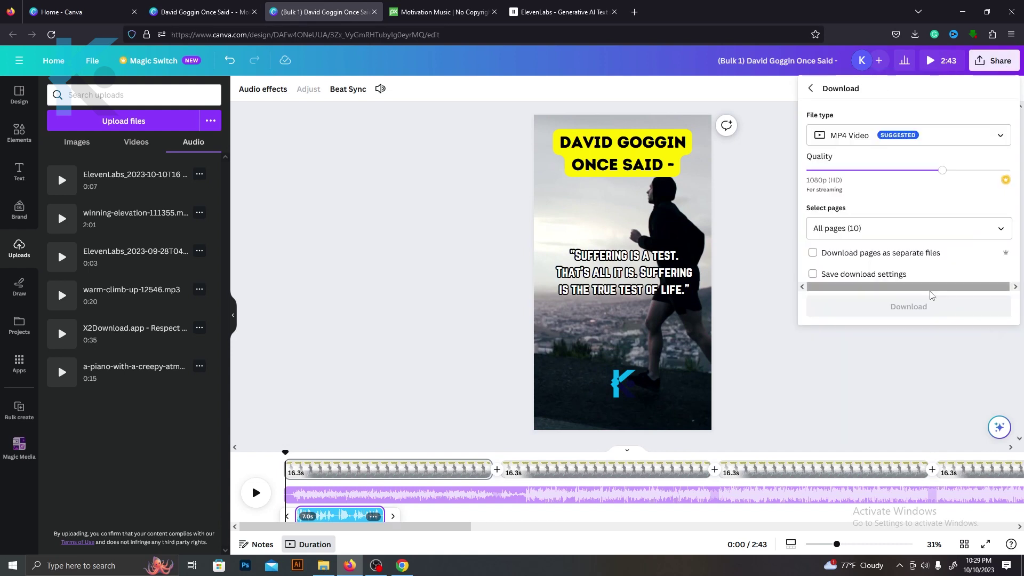